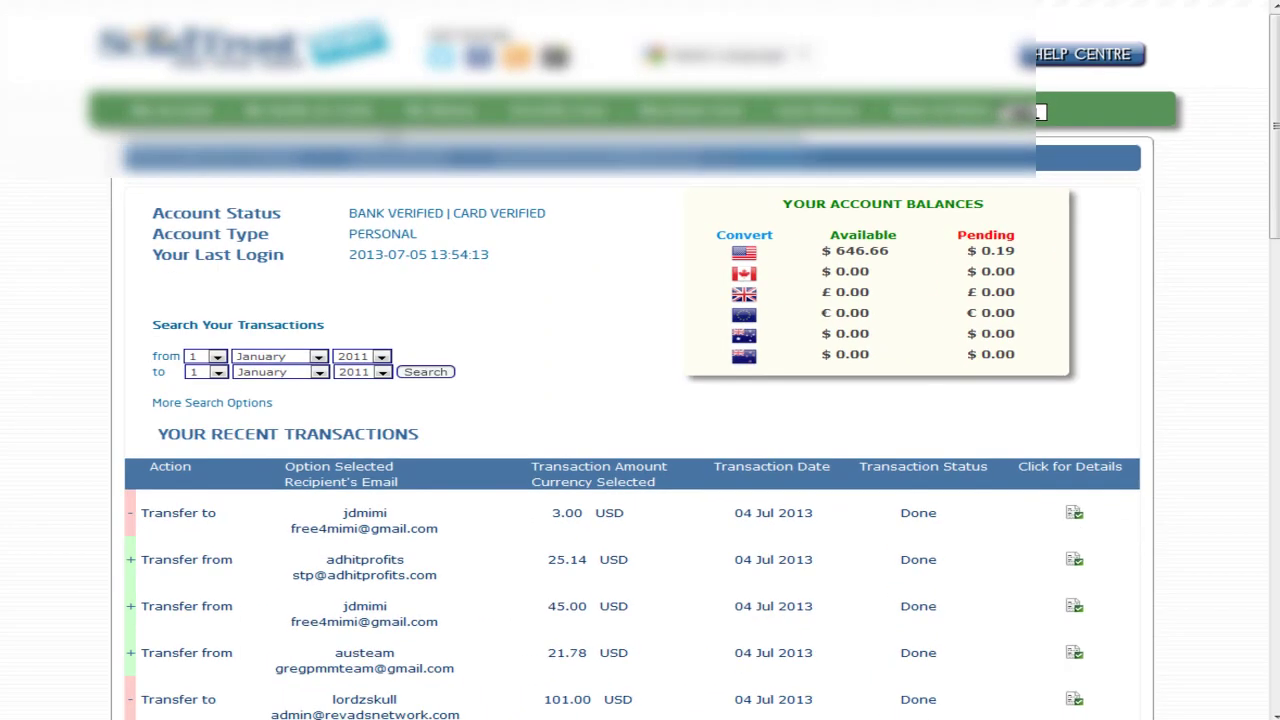
Show the My Money dropdown listing deposit, withdraw and exchange actions
{"action": "mouse_move", "coordinate": [430, 108]}
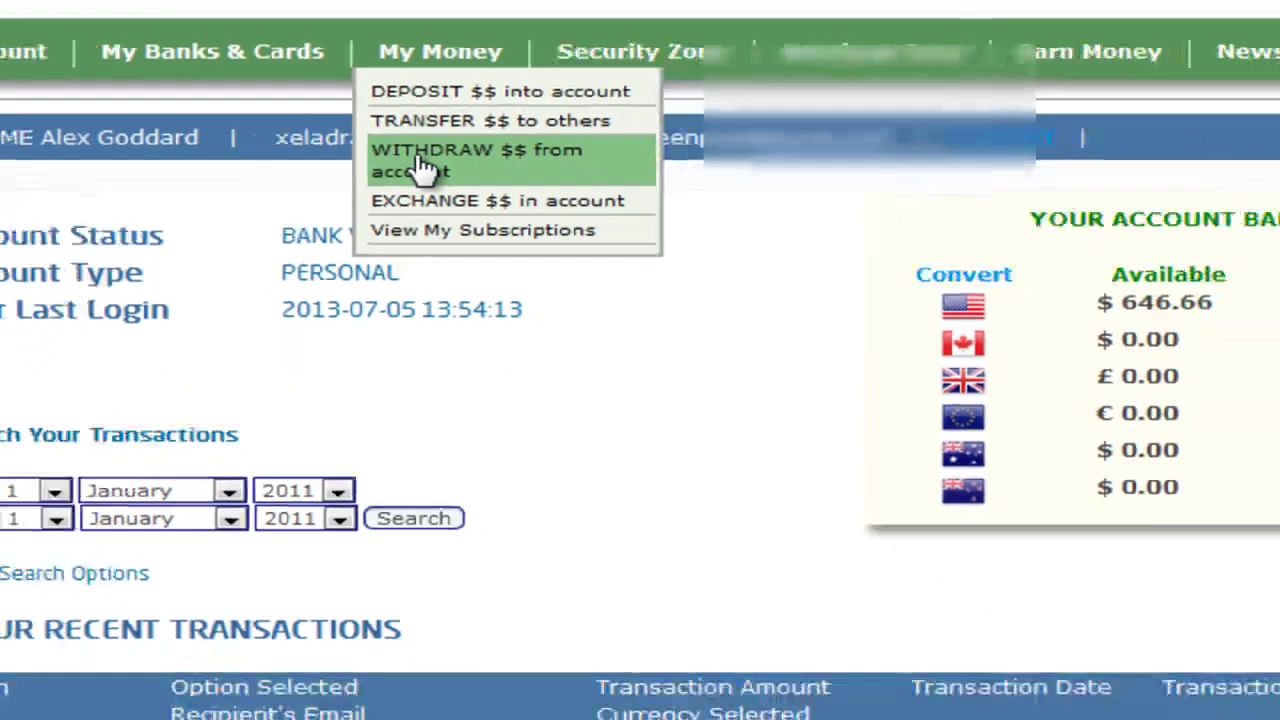
Begin a withdrawal from the account with USD as the transaction currency
{"action": "left_click", "coordinate": [462, 185]}
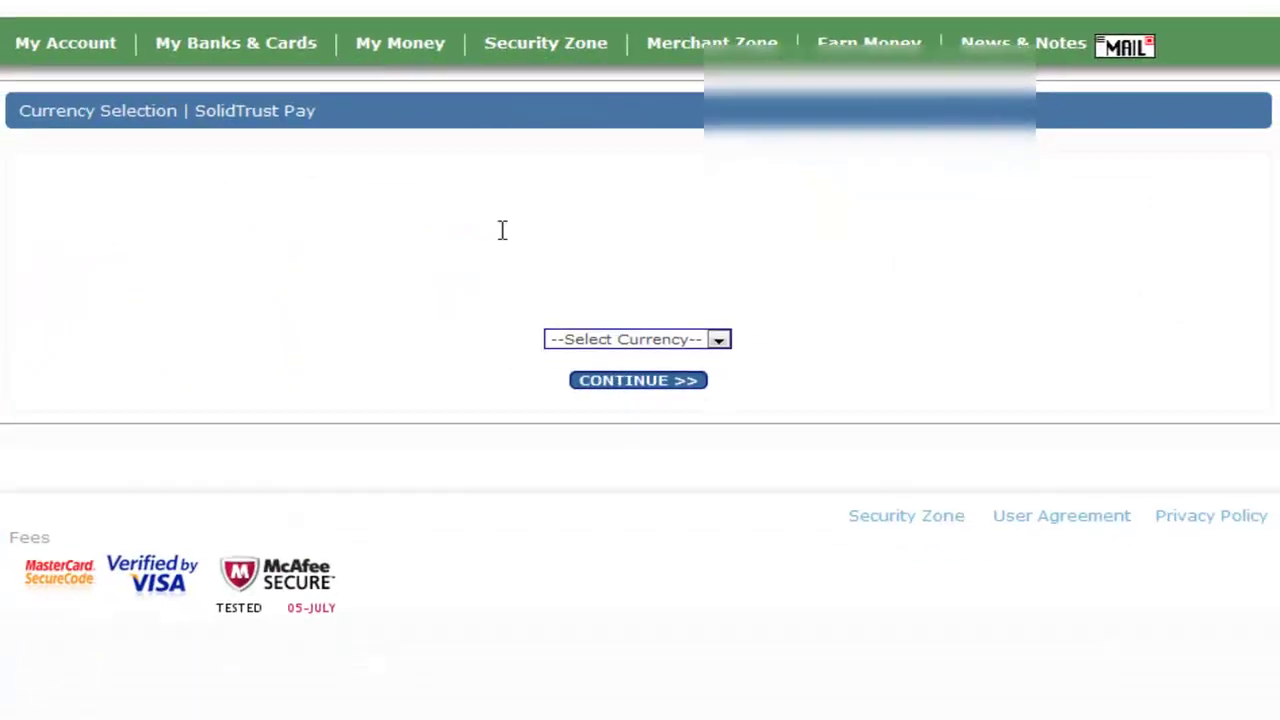
{"action": "left_click", "coordinate": [719, 341]}
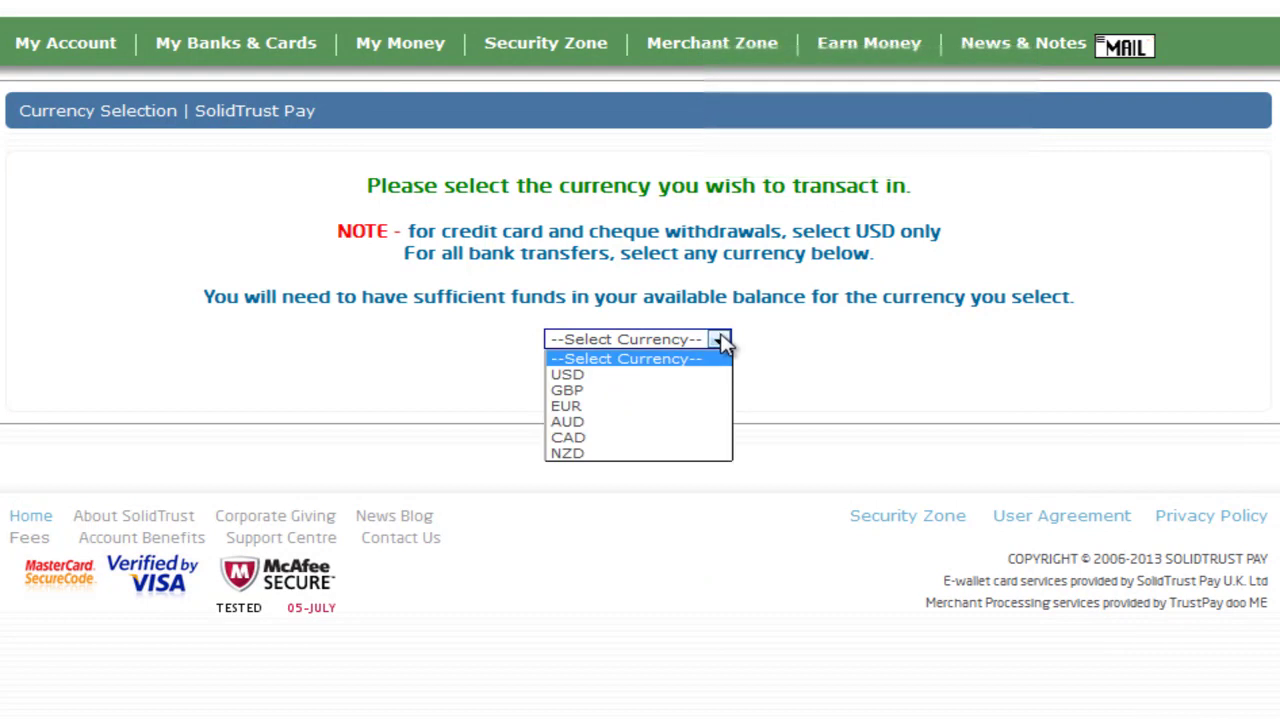
{"action": "left_click", "coordinate": [573, 375]}
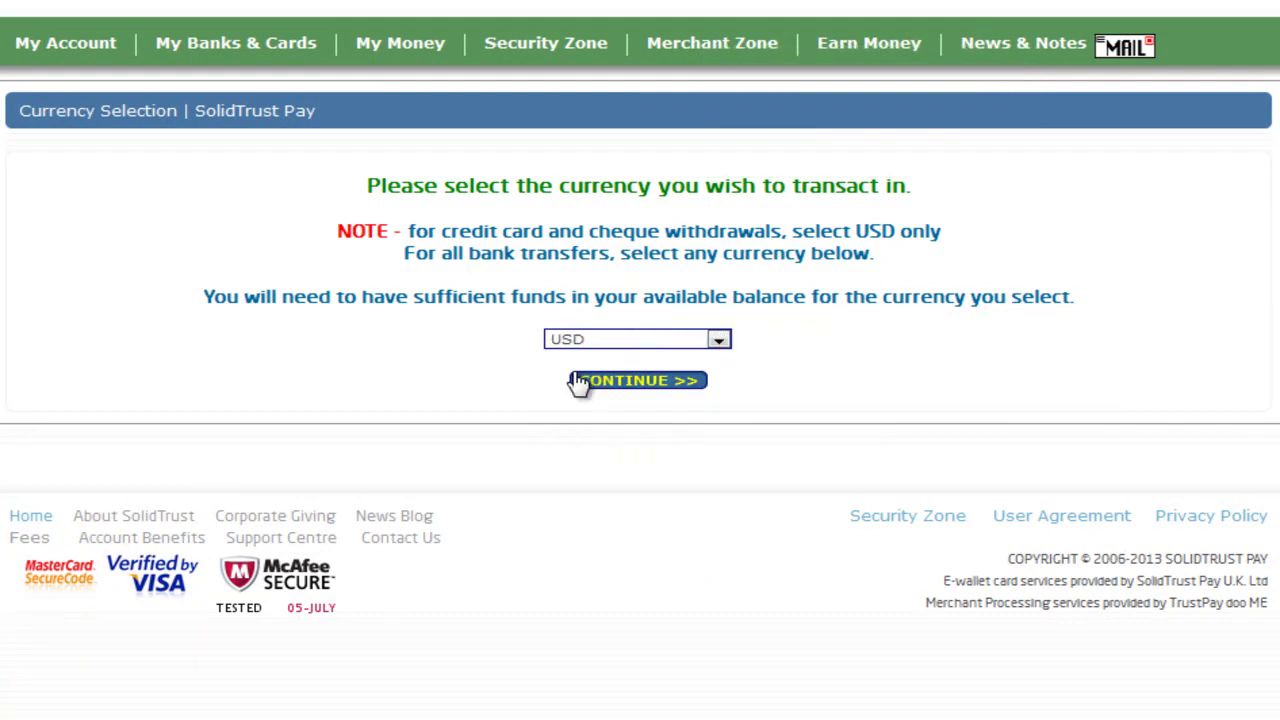
Open the VISA credit card withdrawal form and replace the prefilled 646.66 amount with 550
{"action": "left_click", "coordinate": [636, 385]}
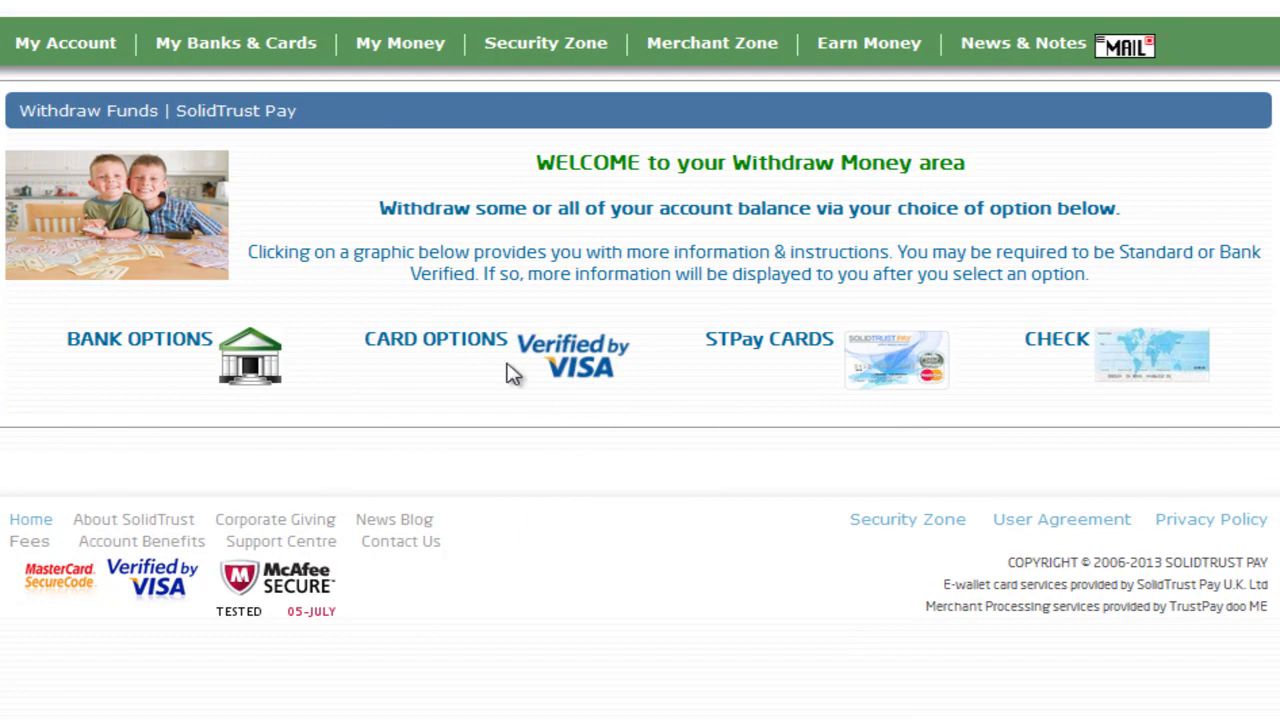
{"action": "left_click", "coordinate": [566, 358]}
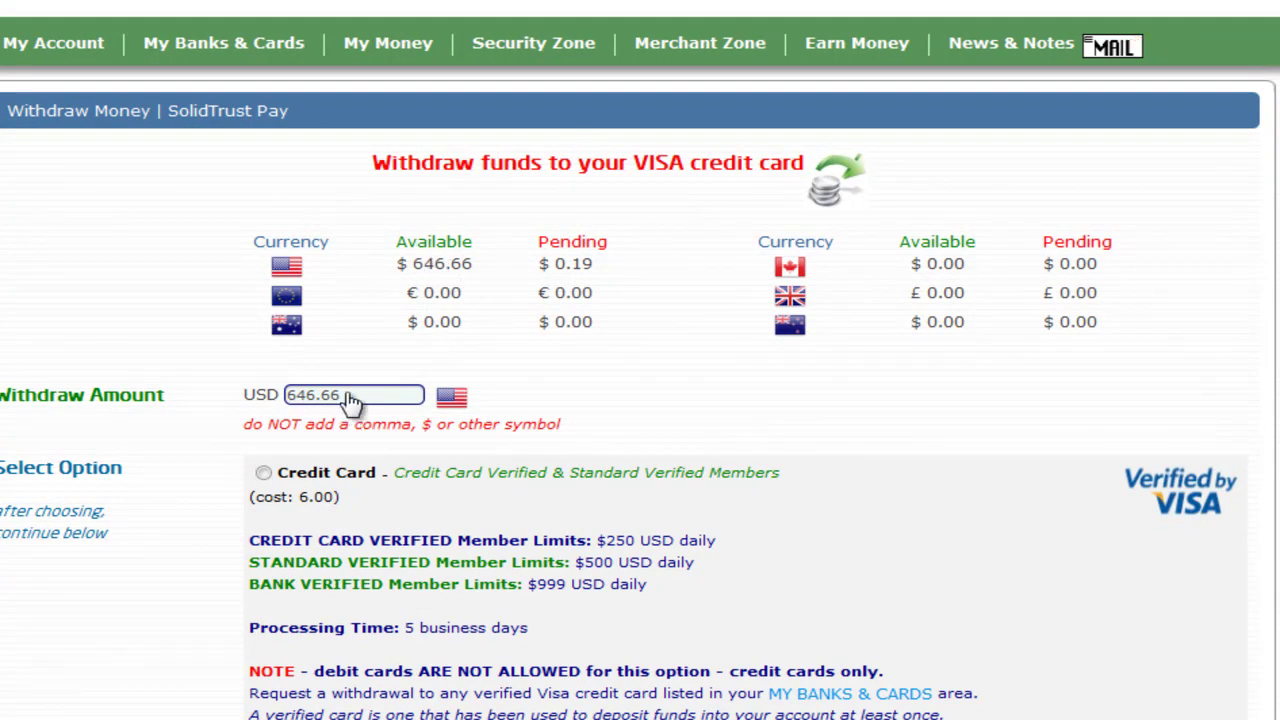
{"action": "key", "text": "BackSpace"}
{"action": "key", "text": "BackSpace"}
{"action": "key", "text": "BackSpace"}
{"action": "key", "text": "BackSpace"}
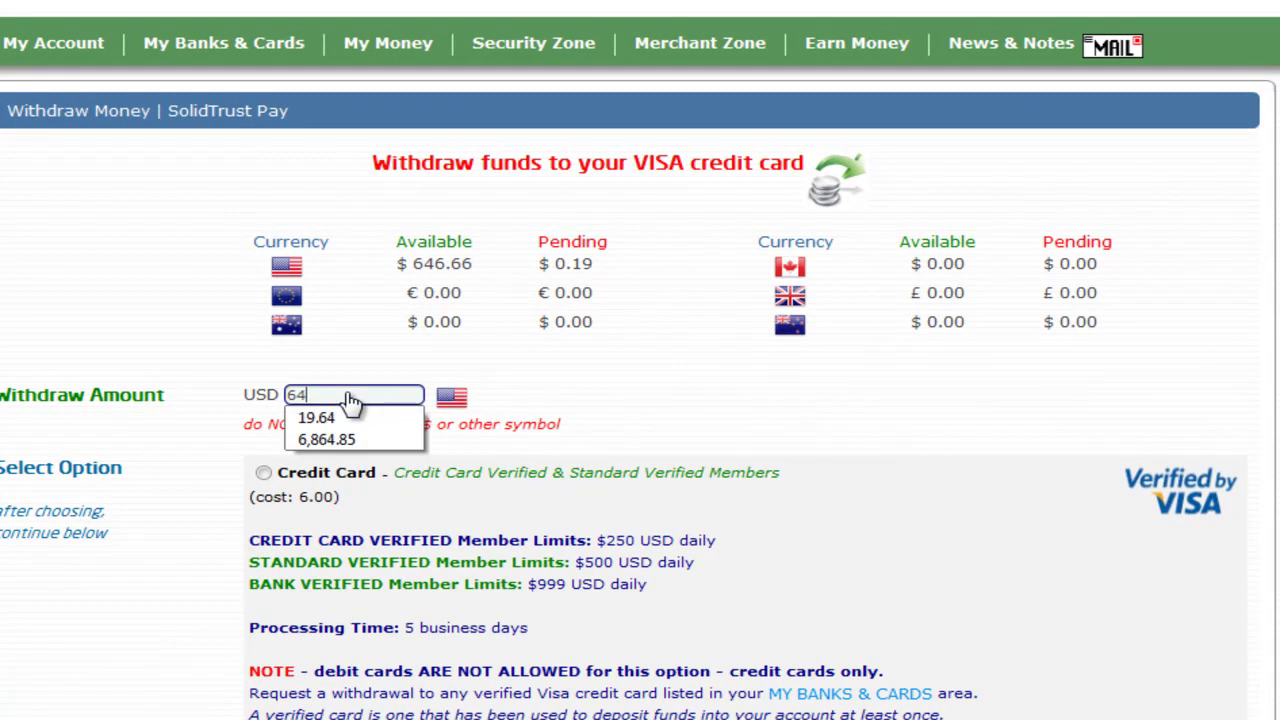
{"action": "key", "text": "BackSpace"}
{"action": "key", "text": "BackSpace"}
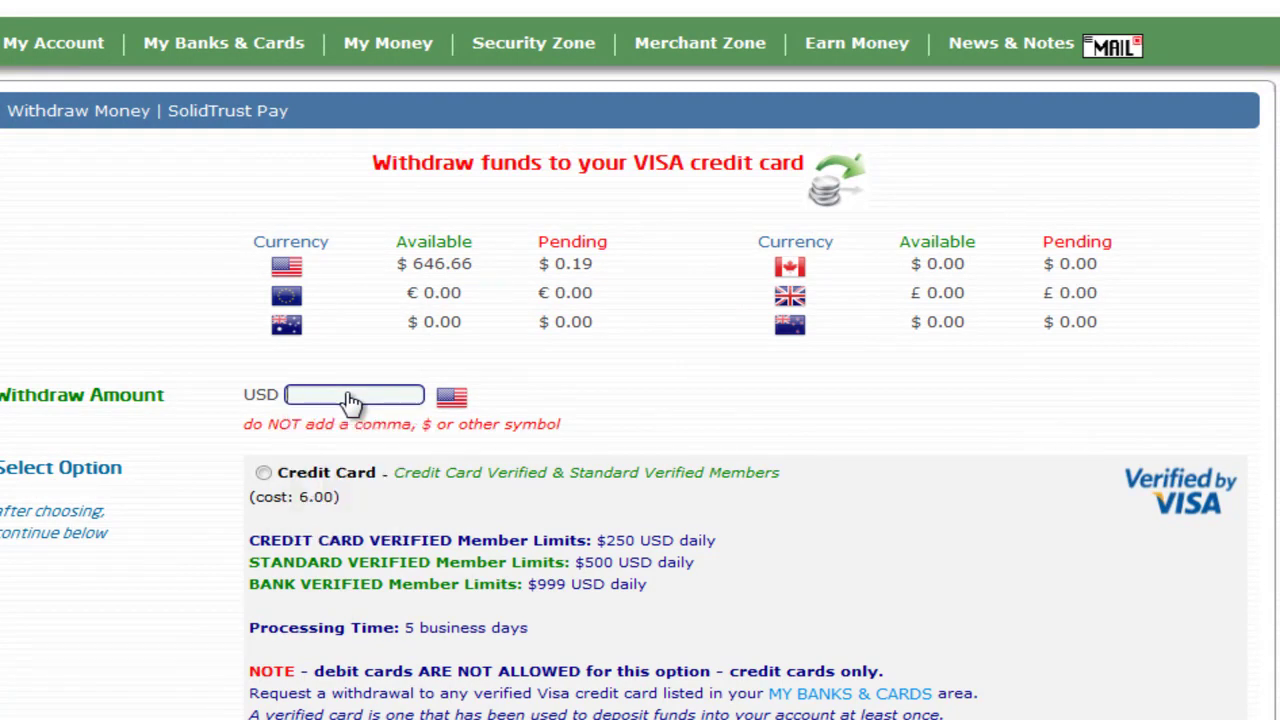
{"action": "type", "text": "550"}
Pick the standard 6.00-cost Credit Card option and enter the secondary password
{"action": "scroll", "coordinate": [374, 522], "scroll_direction": "down", "scroll_amount": 3}
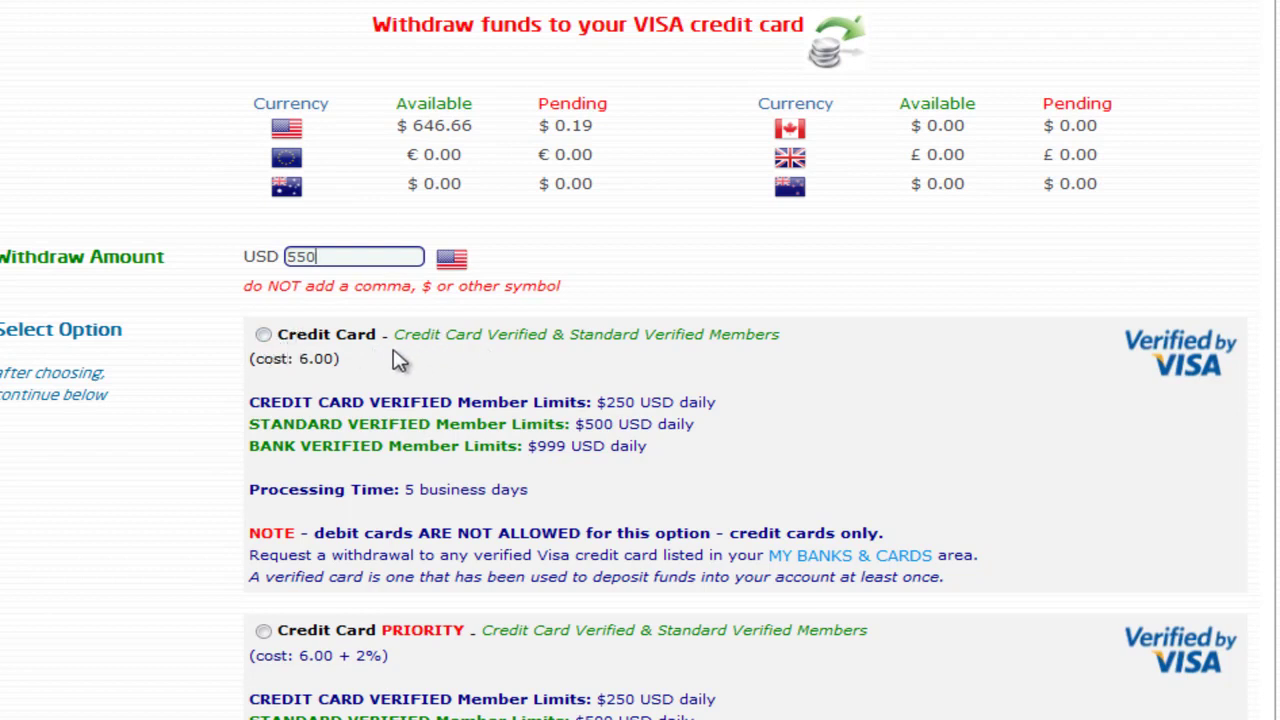
{"action": "left_click", "coordinate": [263, 336]}
{"action": "scroll", "coordinate": [915, 382], "scroll_direction": "down", "scroll_amount": 3}
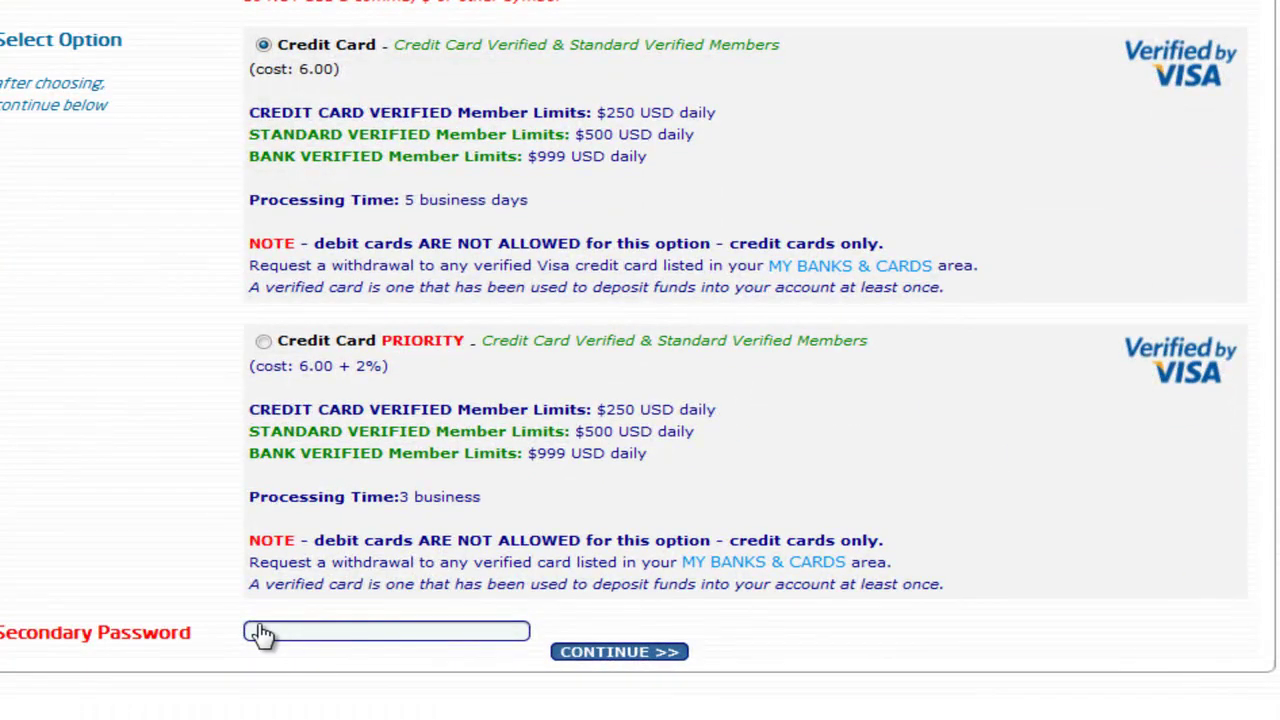
{"action": "type", "text": "pass"}
{"action": "key", "text": "BackSpace"}
{"action": "key", "text": "BackSpace"}
{"action": "key", "text": "BackSpace"}
{"action": "key", "text": "BackSpace"}
{"action": "type", "text": "1234567890123456"}
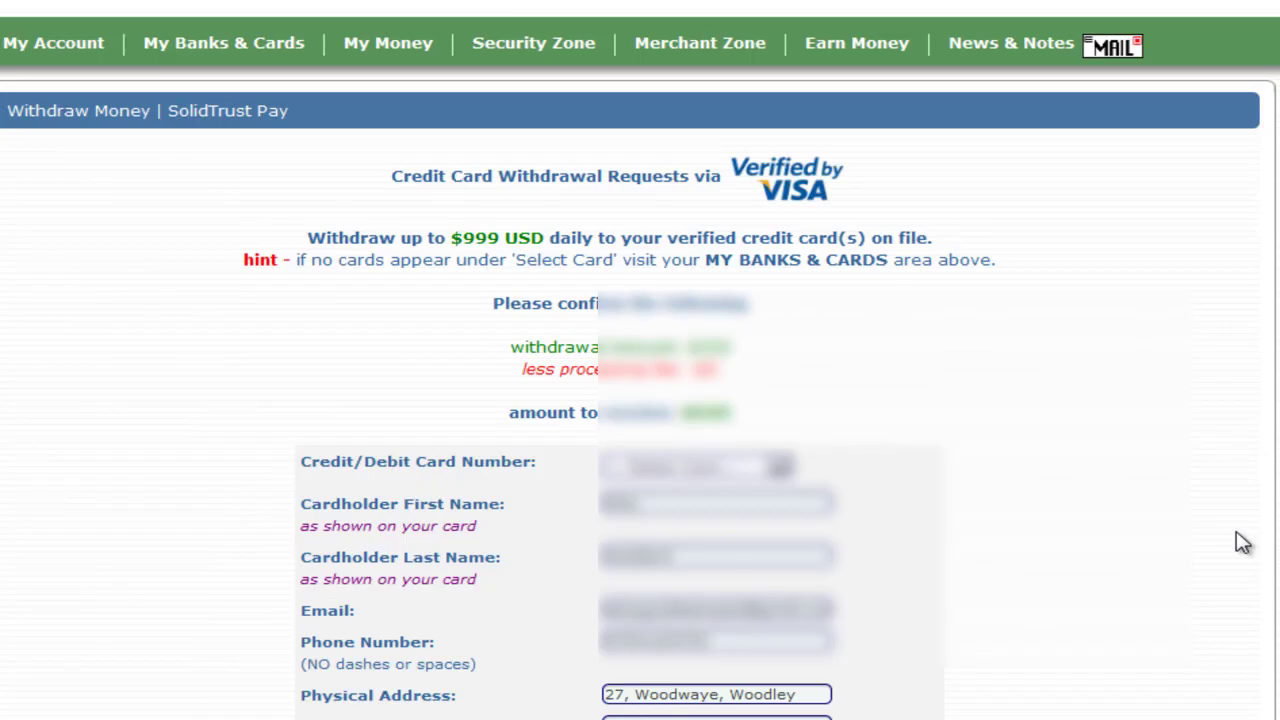
Select the saved card, fill Province/State from the suggestion, and submit the 550 USD withdrawal
{"action": "scroll", "coordinate": [1199, 530], "scroll_direction": "down", "scroll_amount": 3}
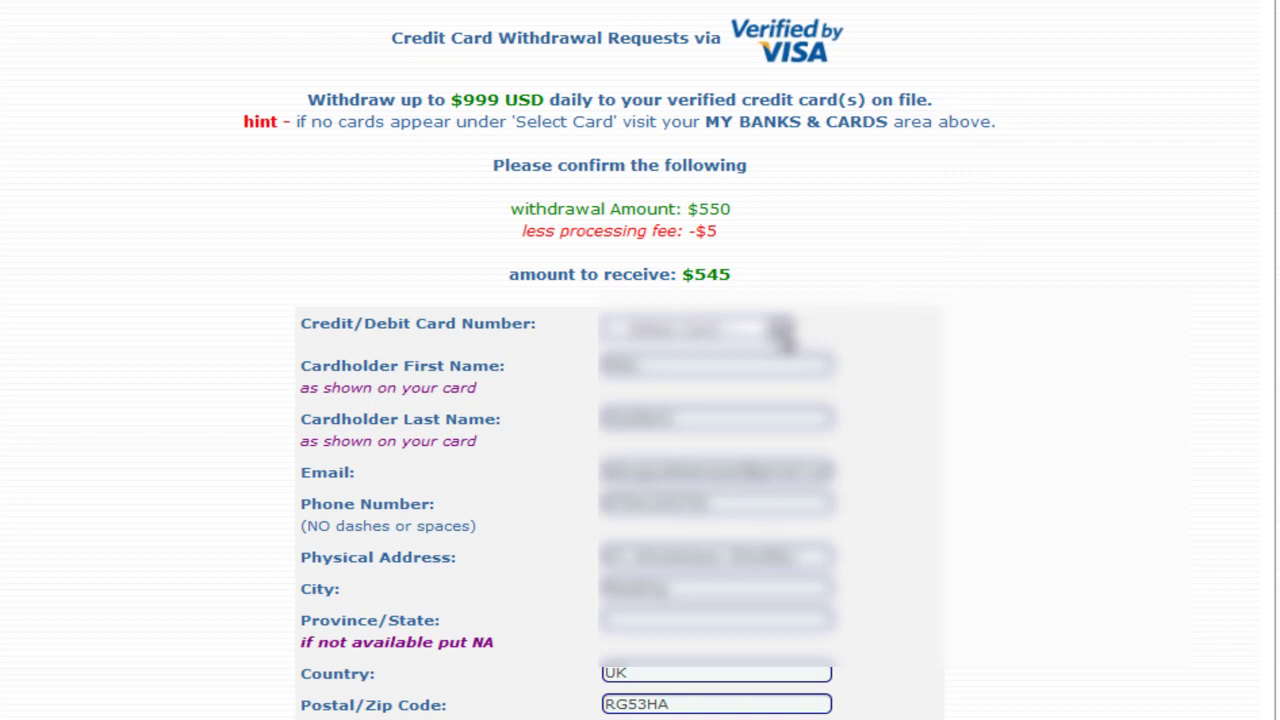
{"action": "left_click", "coordinate": [780, 332]}
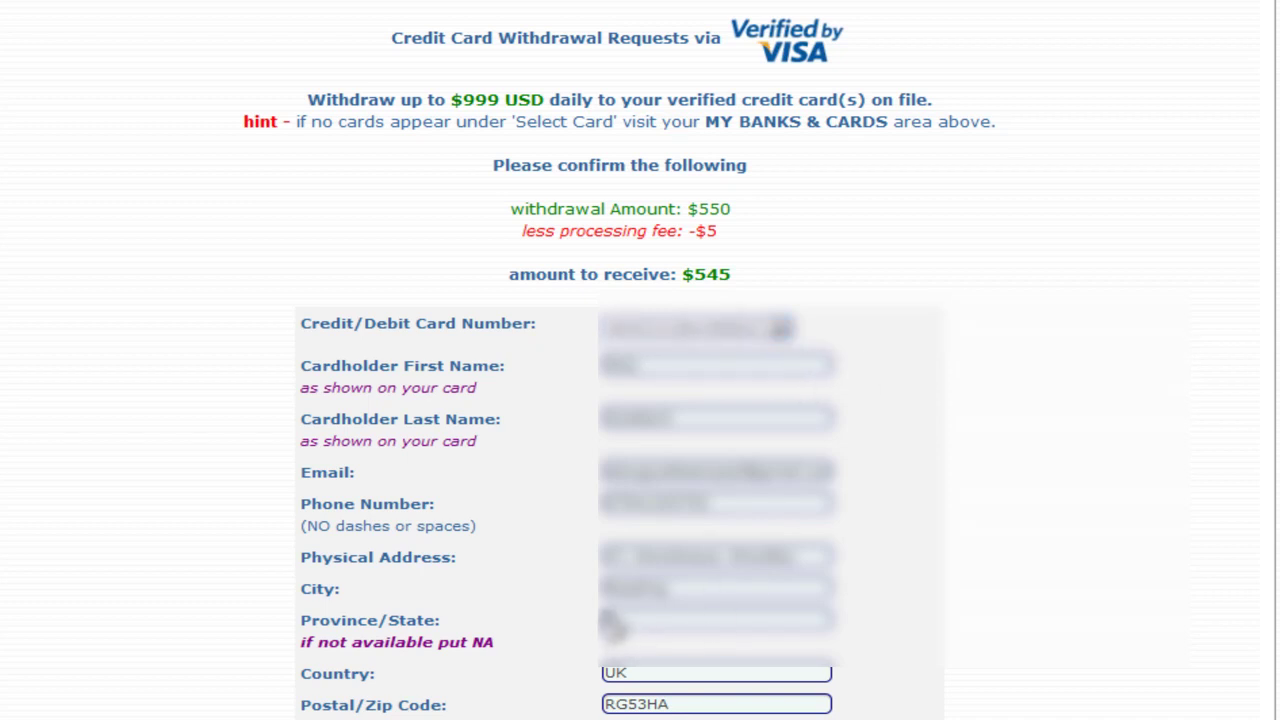
{"action": "left_click", "coordinate": [612, 620]}
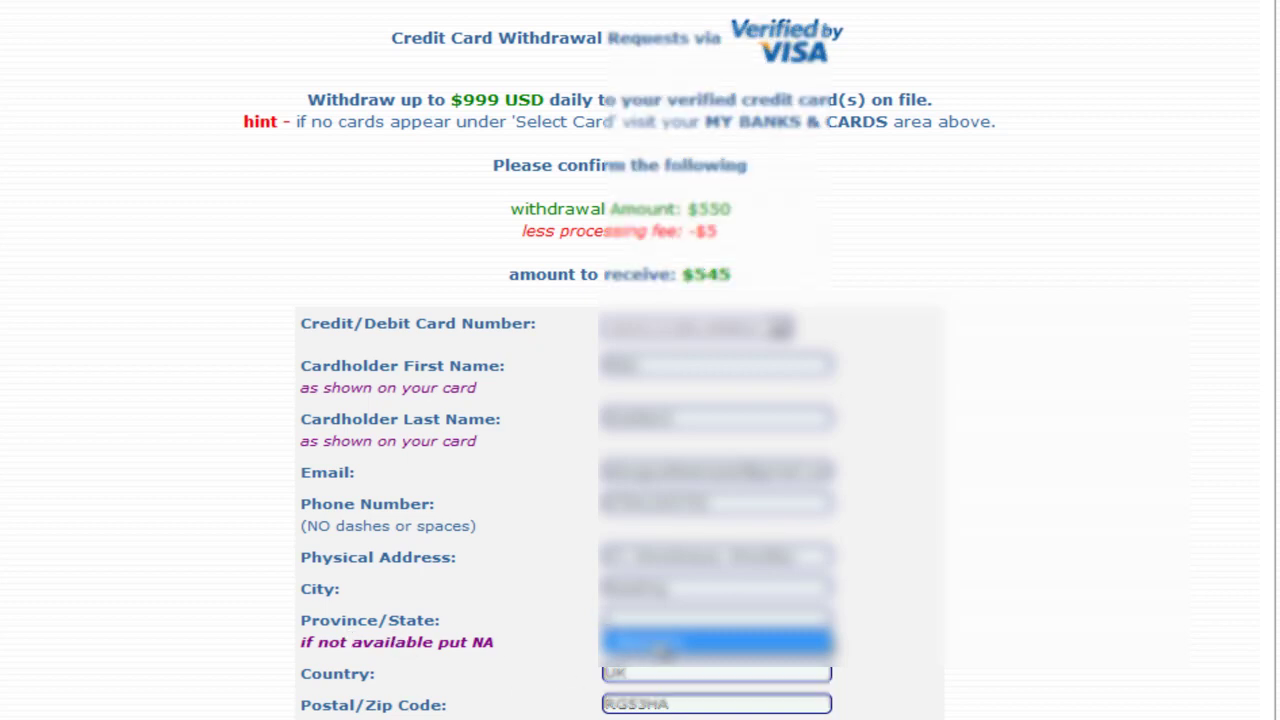
{"action": "left_click", "coordinate": [660, 648]}
{"action": "scroll", "coordinate": [1029, 545], "scroll_direction": "down", "scroll_amount": 2}
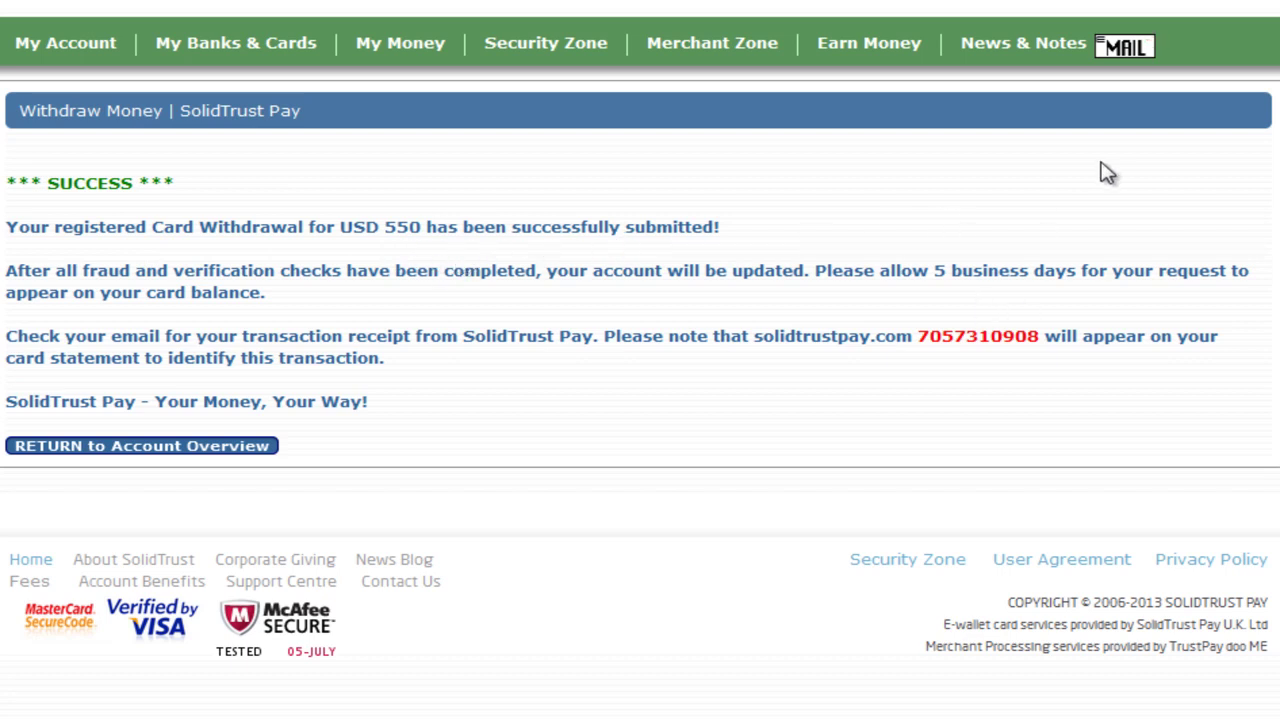
Go back to Account Overview and find the 550.00 USD card withdrawal marked Pending
{"action": "mouse_move", "coordinate": [49, 44]}
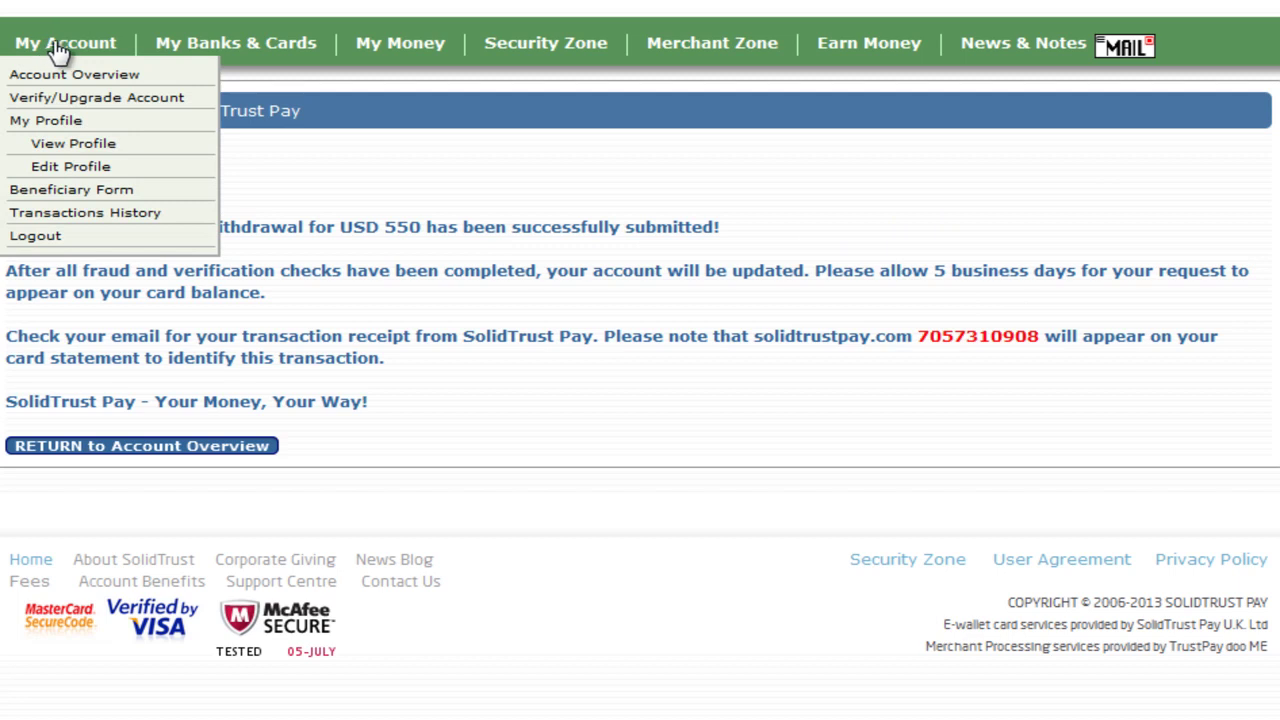
{"action": "left_click", "coordinate": [51, 42]}
{"action": "scroll", "coordinate": [430, 200], "scroll_direction": "down", "scroll_amount": 3}
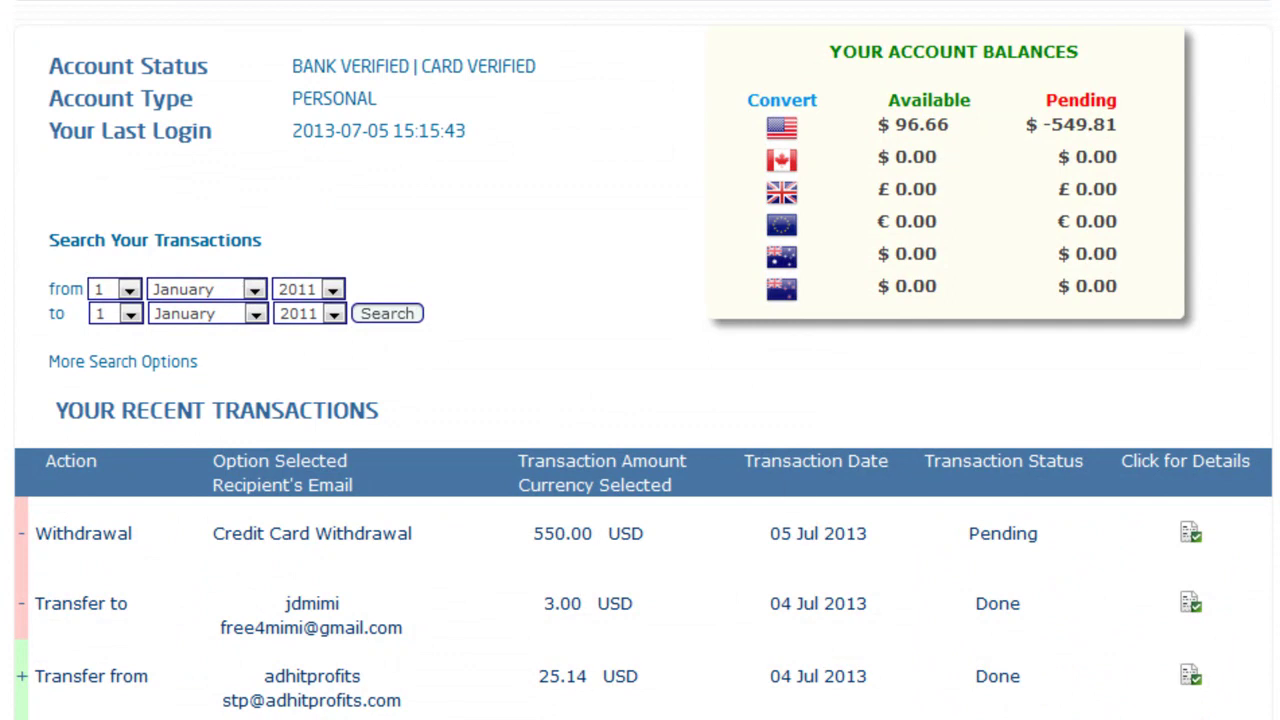
{"action": "left_click_drag", "start_coordinate": [35, 546], "coordinate": [414, 542]}
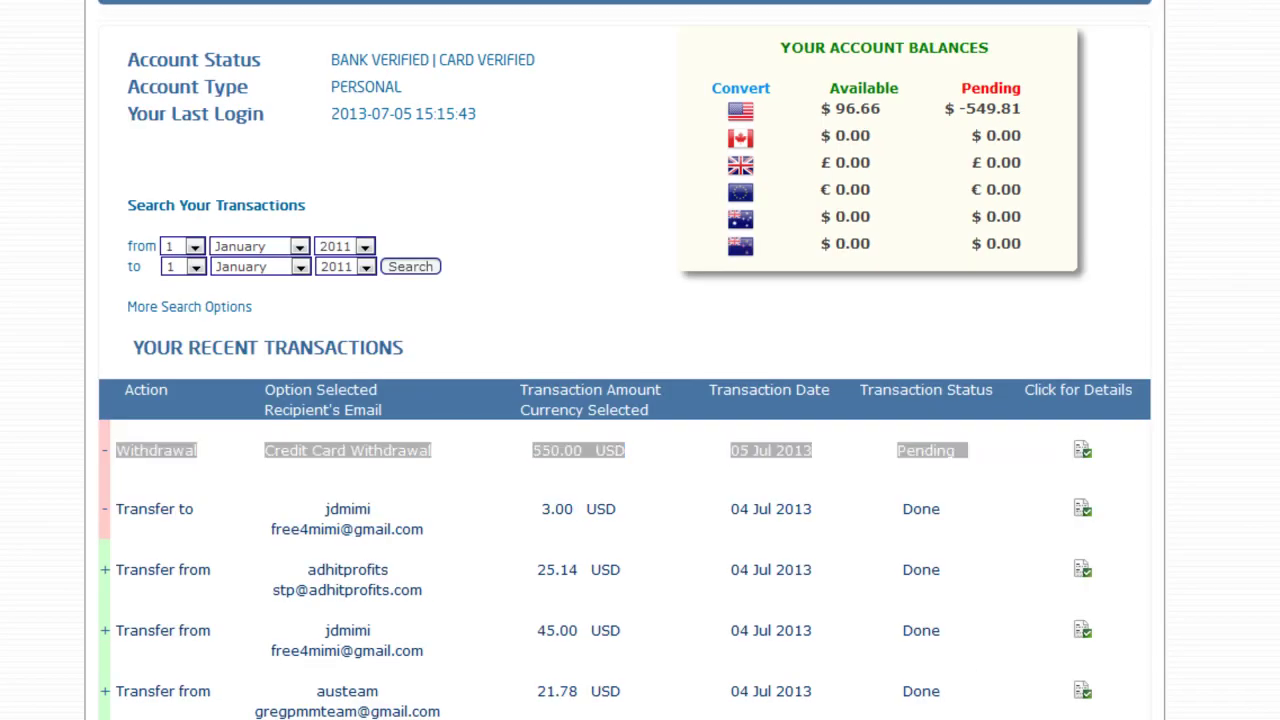
{"action": "scroll", "coordinate": [1168, 39], "scroll_direction": "down", "scroll_amount": 10}
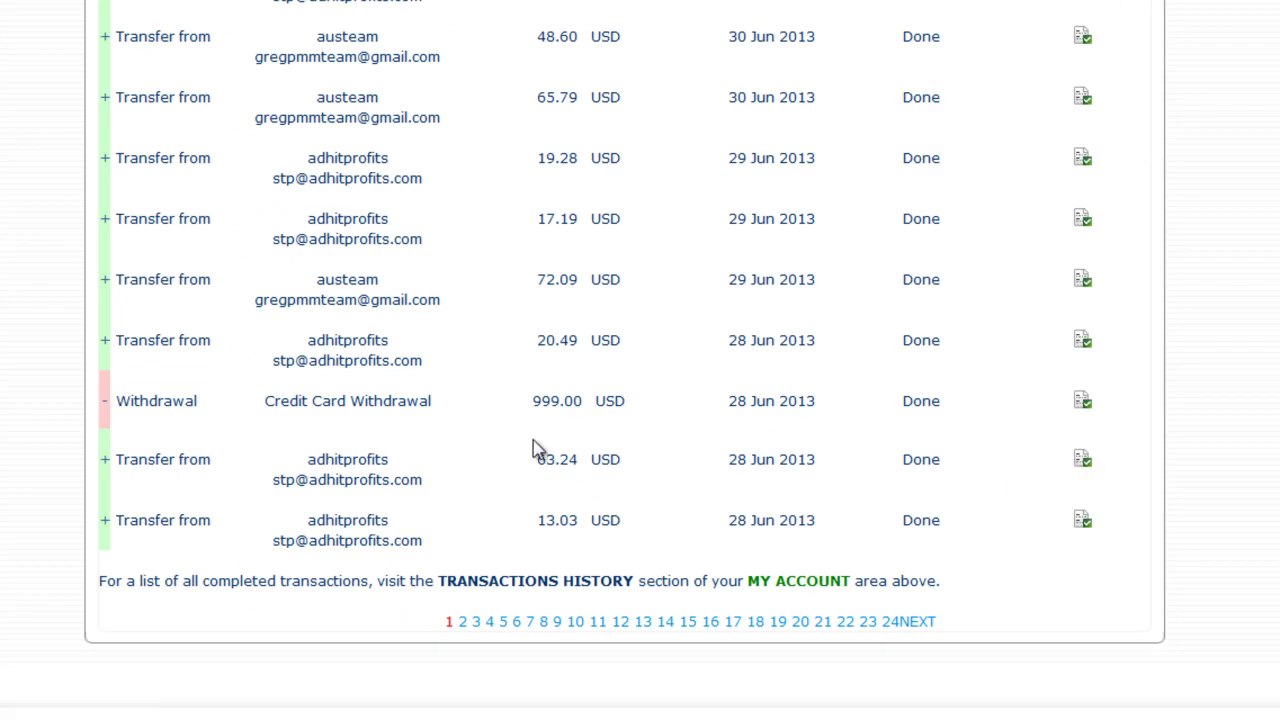
{"action": "left_click_drag", "start_coordinate": [527, 407], "coordinate": [613, 427]}
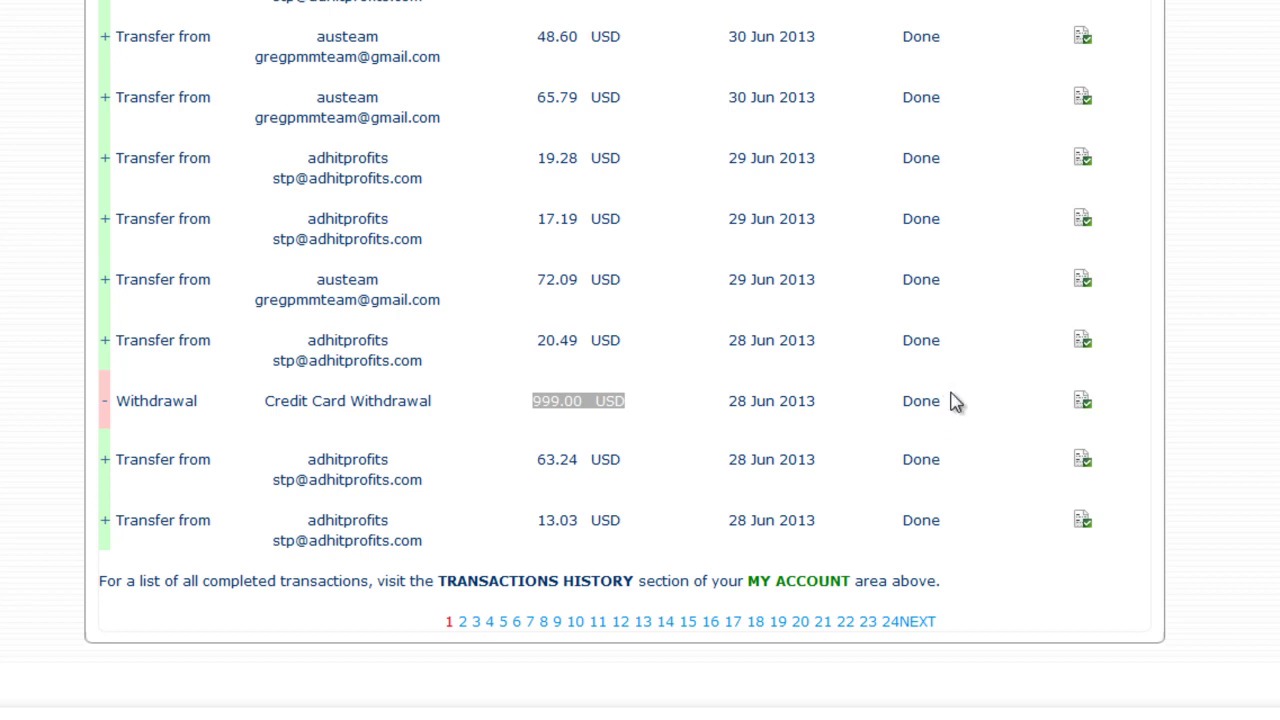
{"action": "left_click", "coordinate": [640, 405]}
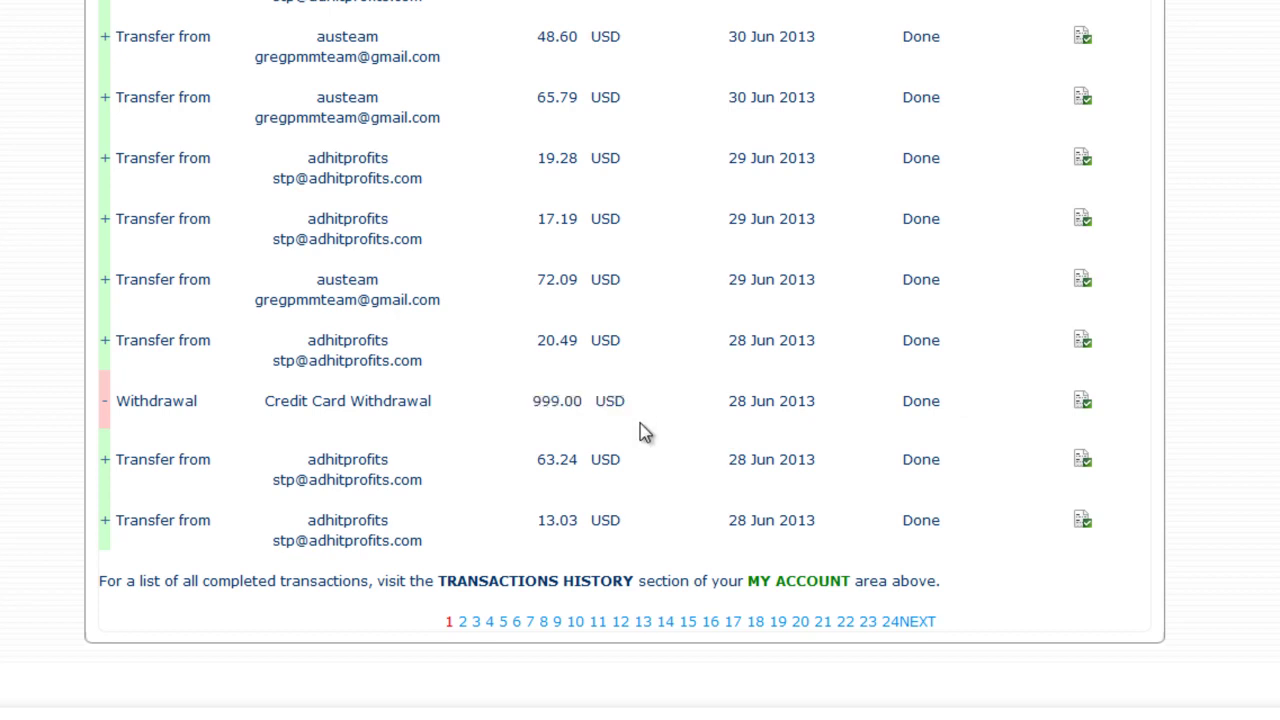